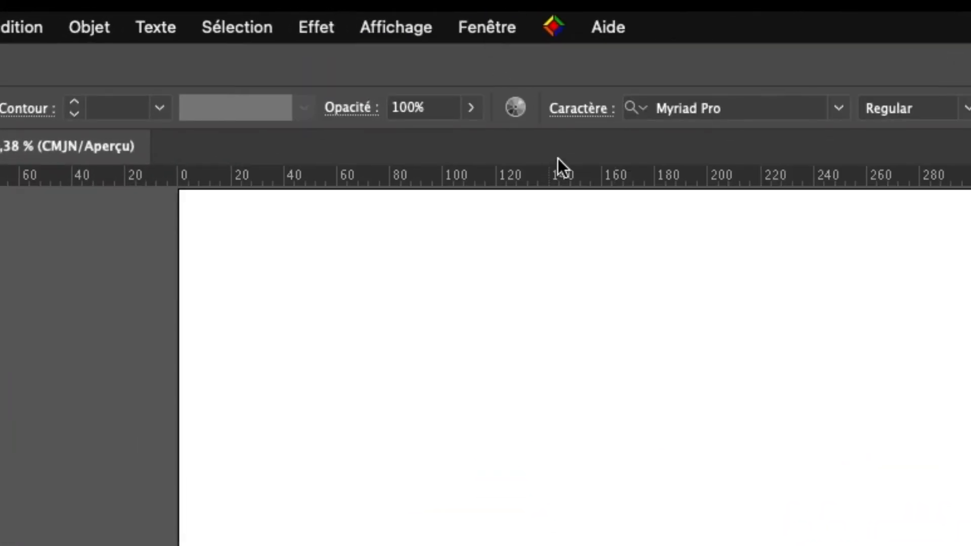
- Hide the font height options in the character settings and show them again
click(590, 109)
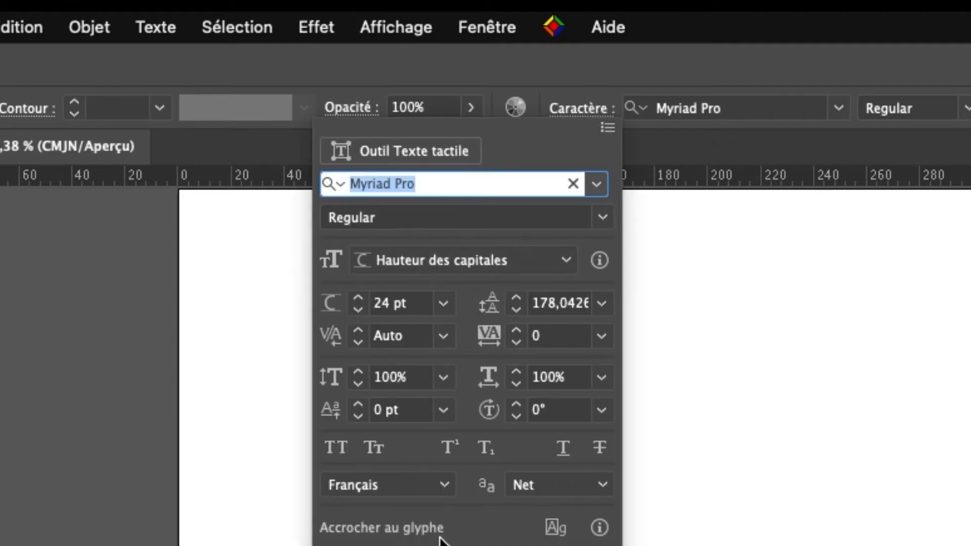
click(608, 127)
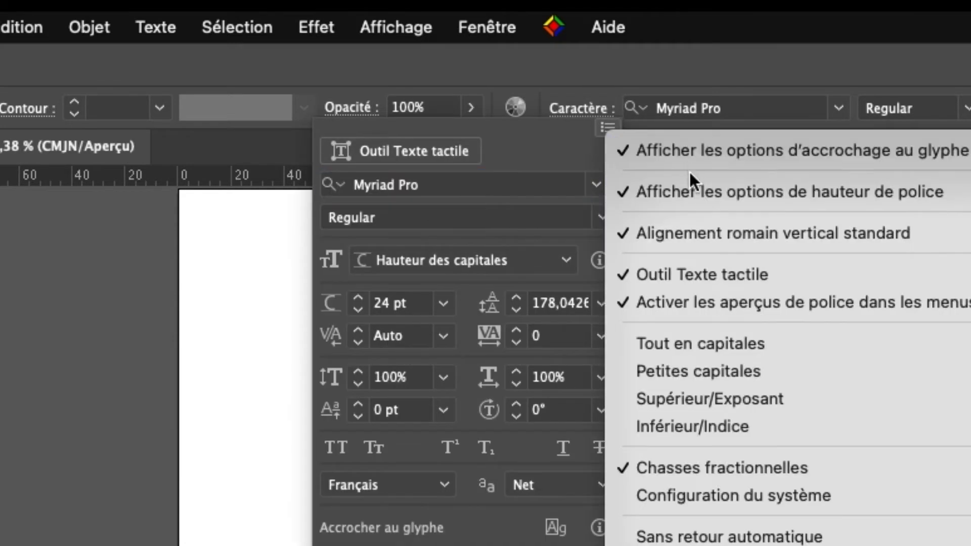
click(834, 193)
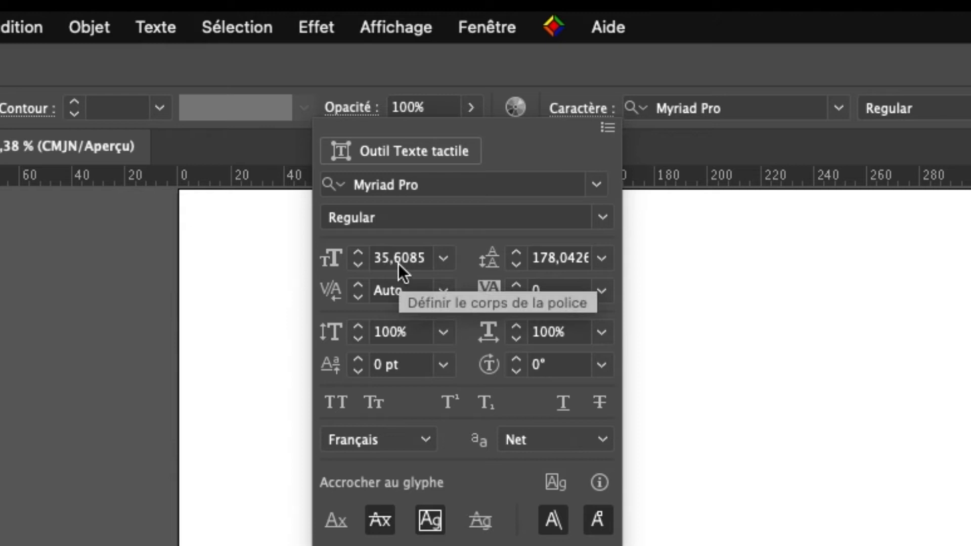
click(608, 128)
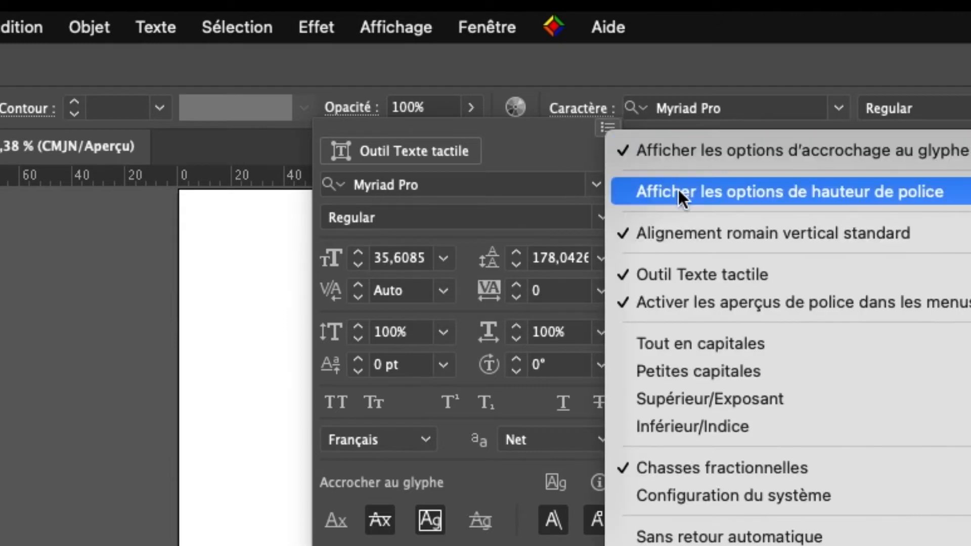
click(678, 193)
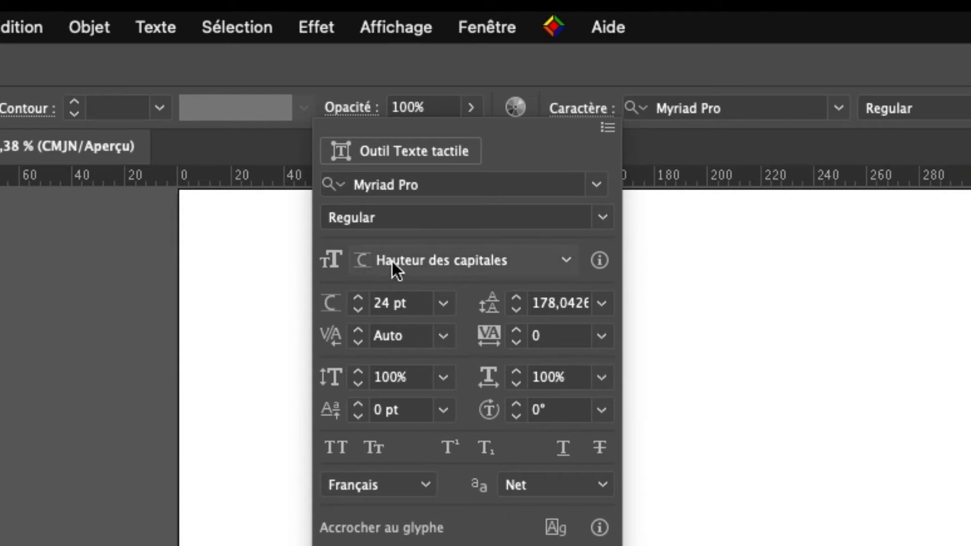
- Set the HAUTEUR text's height to 100 pt using Hauteur des capitales, and place it against the red H square's right edge
click(489, 260)
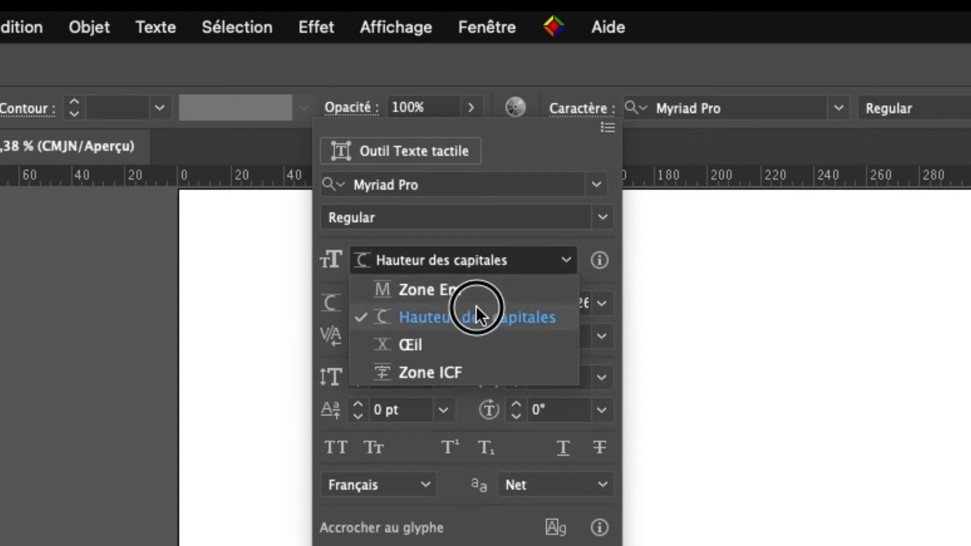
click(452, 316)
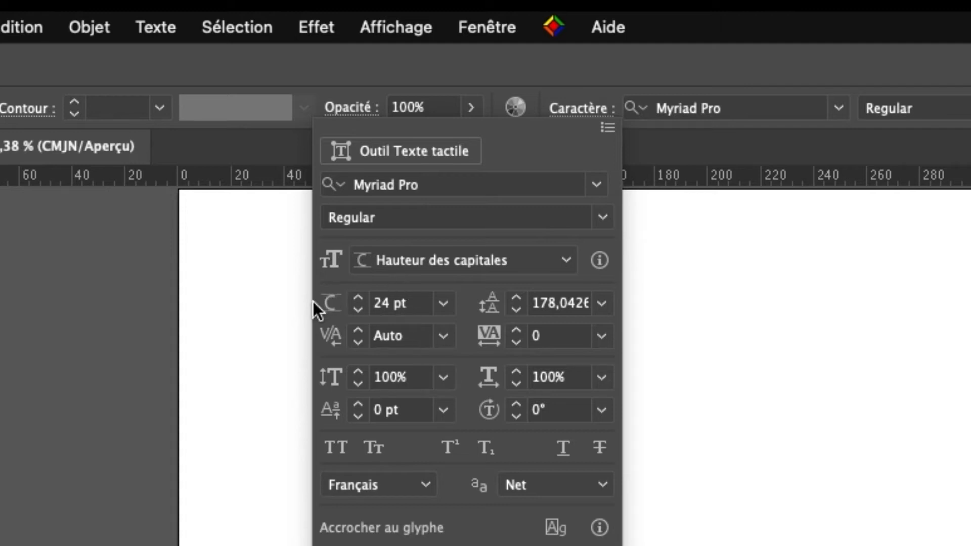
drag(405, 305, 360, 303)
text(100)
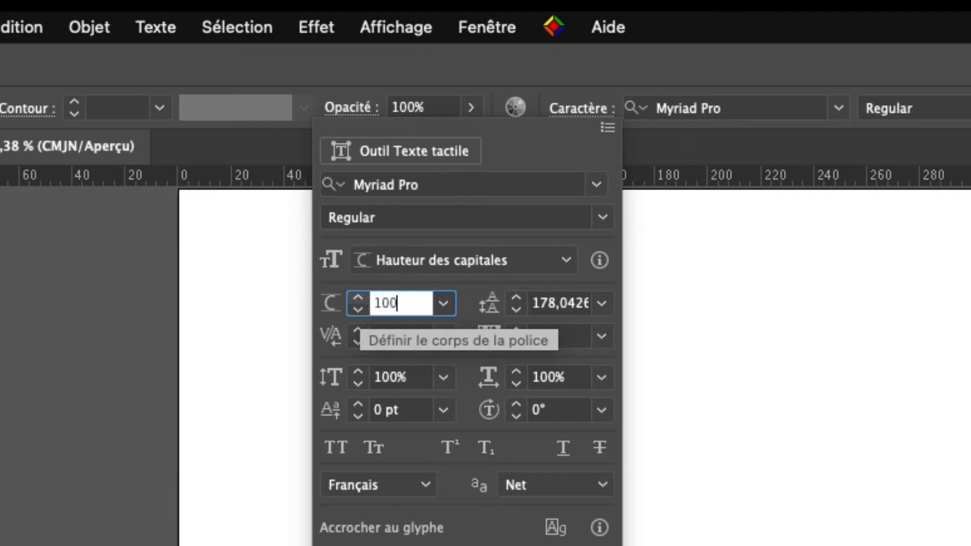
key(Tab)
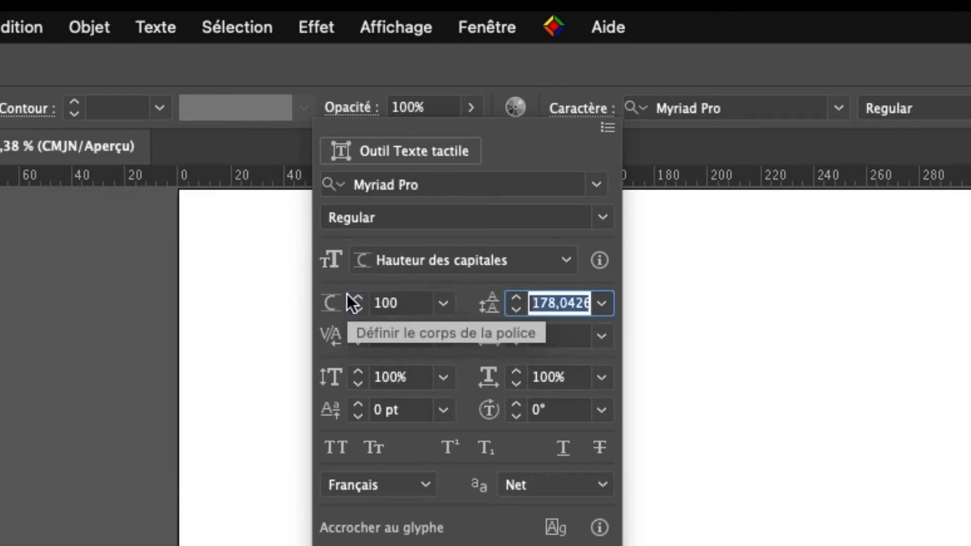
click(741, 529)
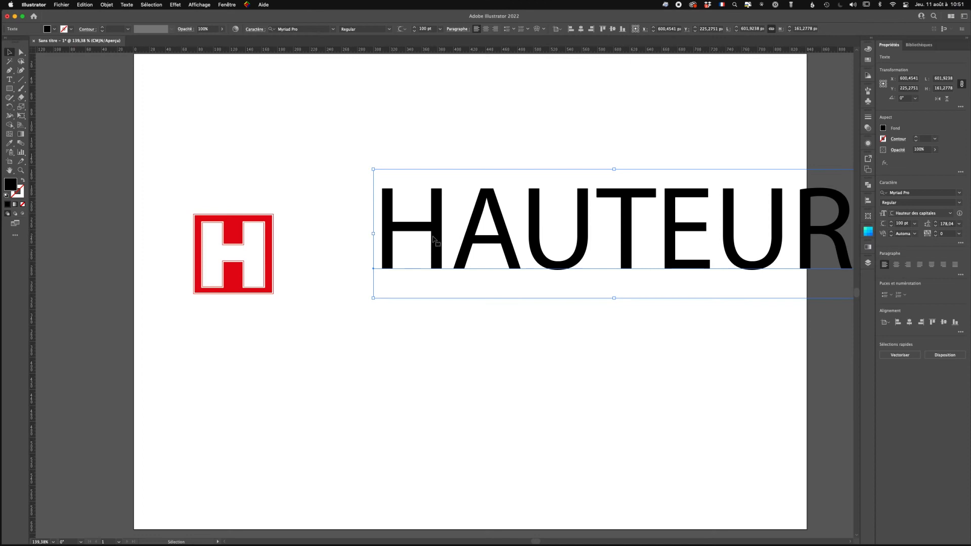
drag(433, 238, 330, 263)
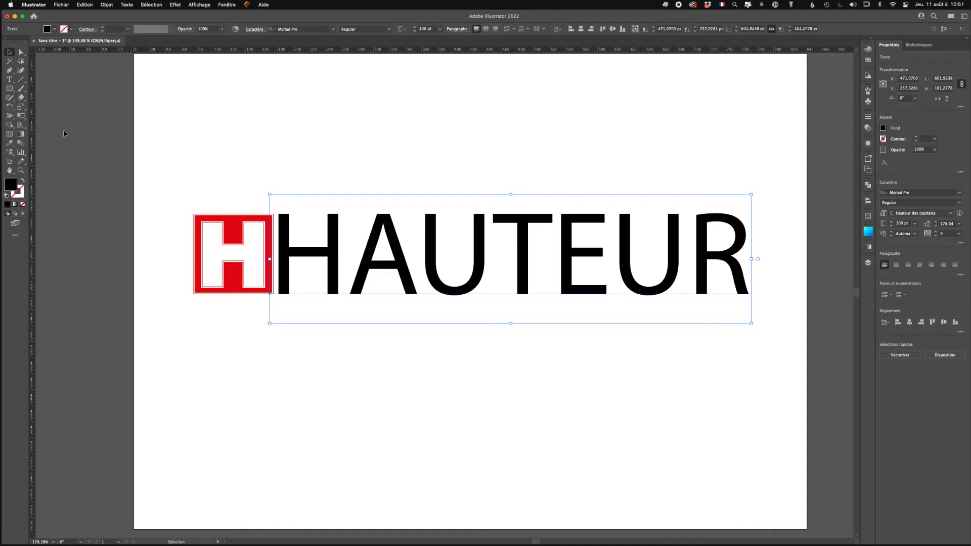
- Replace the text HAUTEUR with the lowercase word "hauteur"
click(9, 80)
click(277, 250)
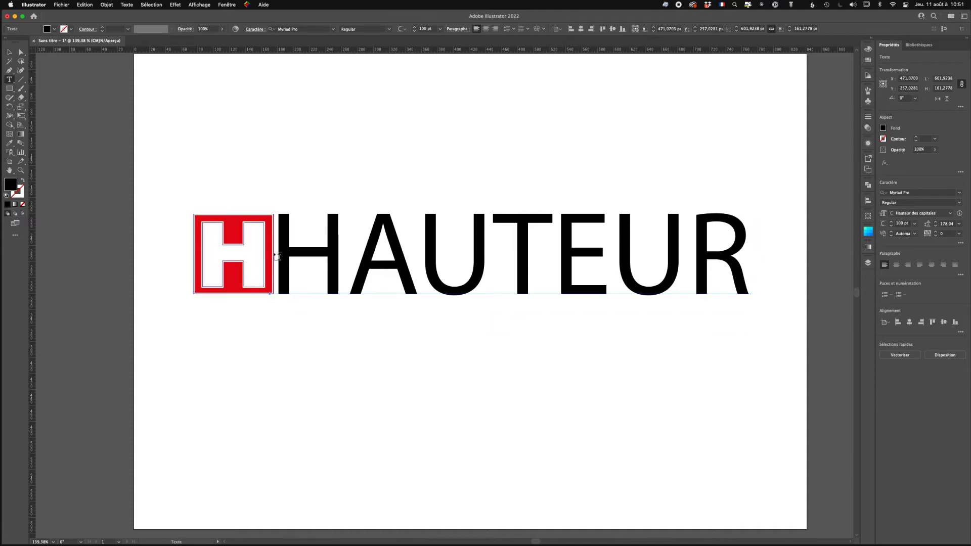
drag(278, 250, 734, 256)
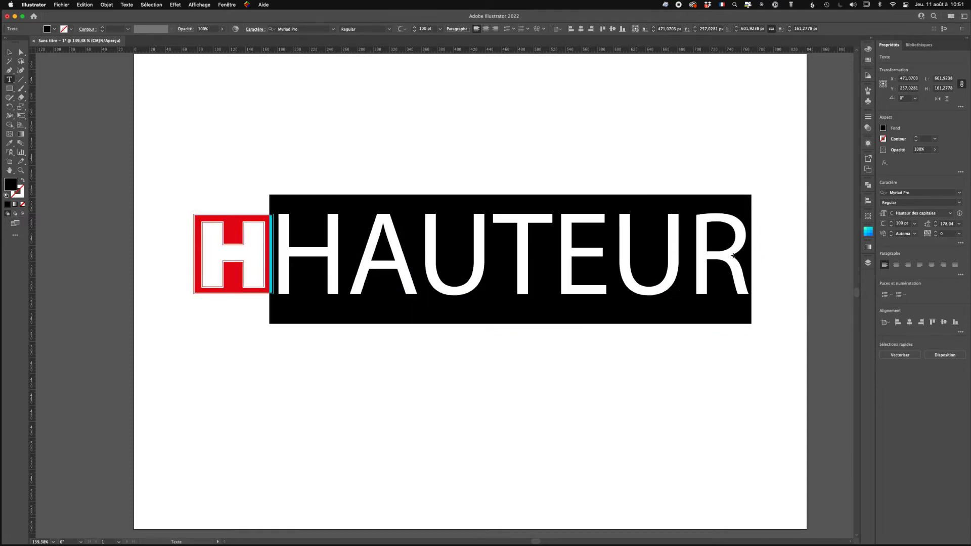
text(hauteur)
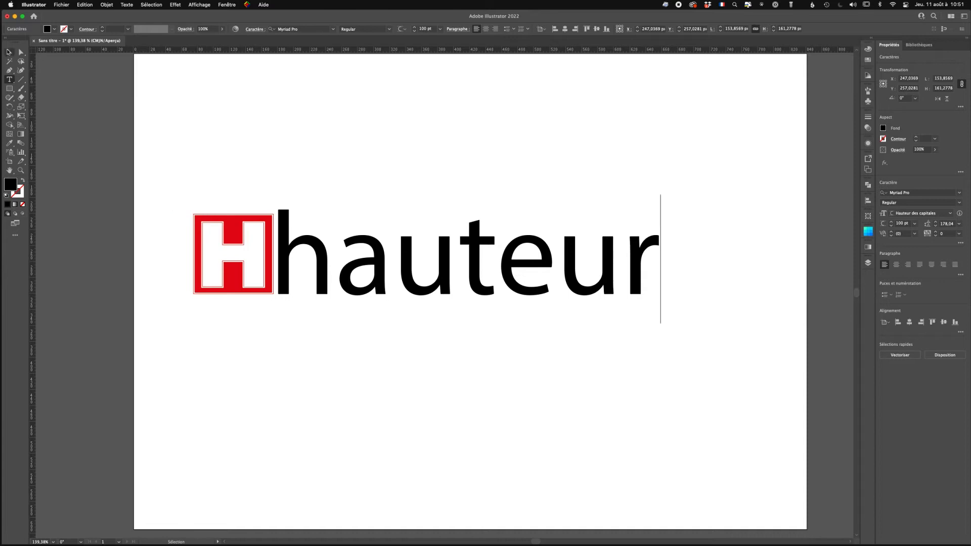
click(9, 52)
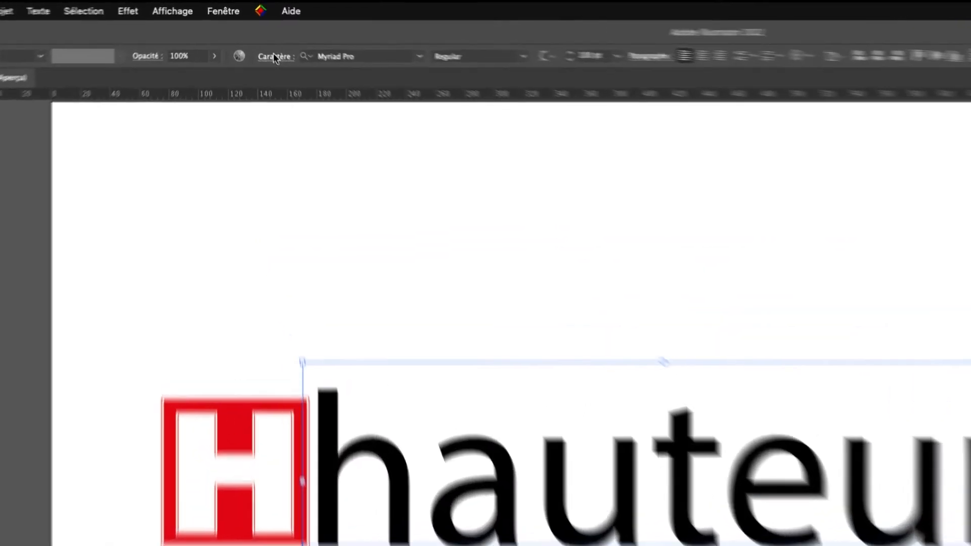
- Change the hauteur text's font height reference to Œil and set its height to 100 pt
click(255, 30)
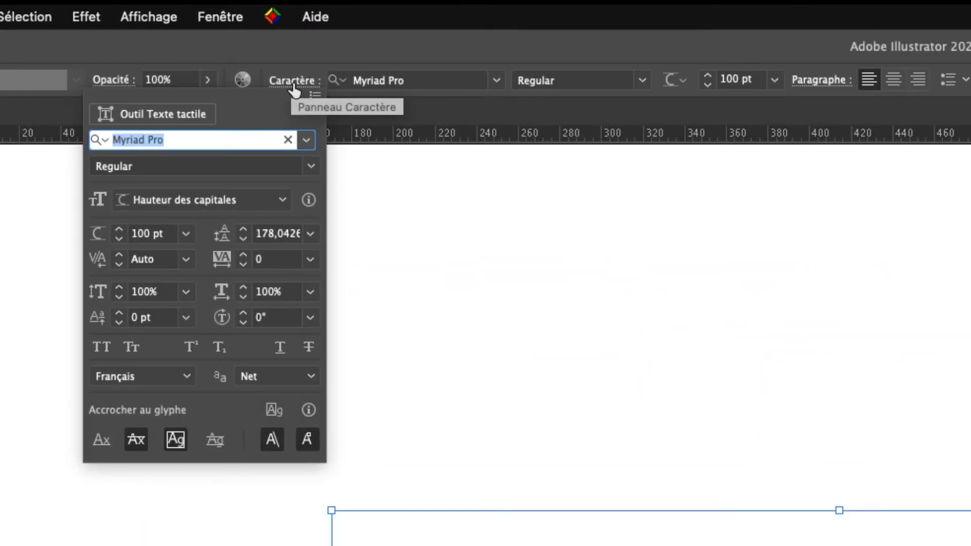
click(200, 202)
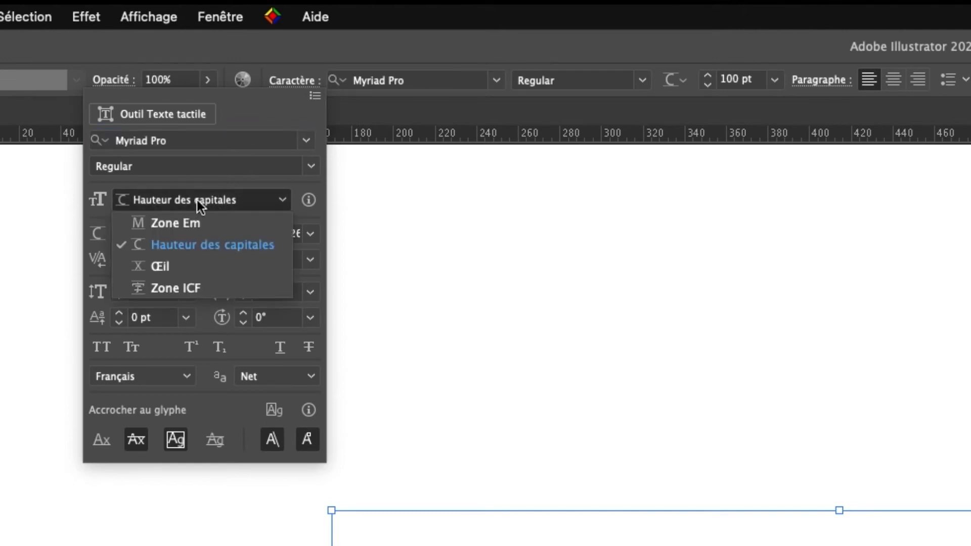
click(160, 267)
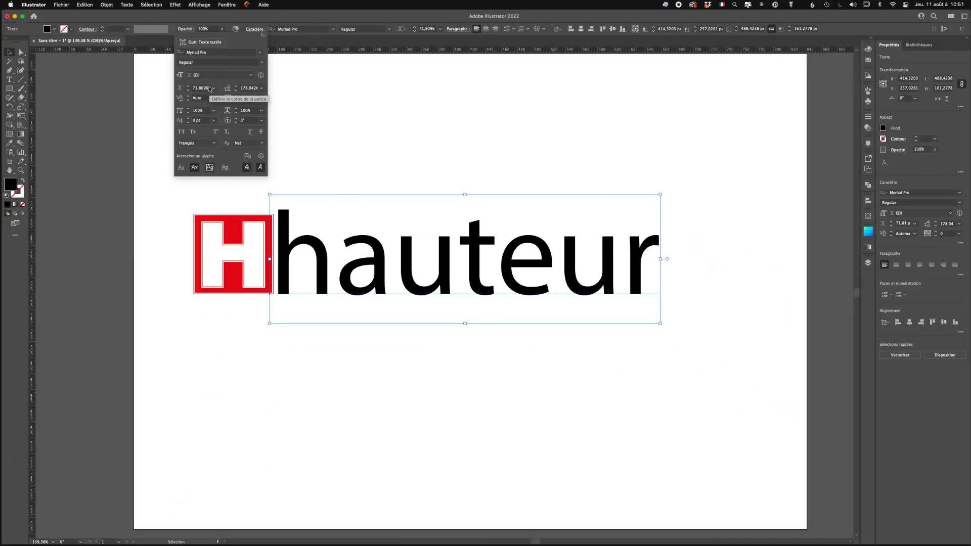
click(113, 224)
text(1pt)
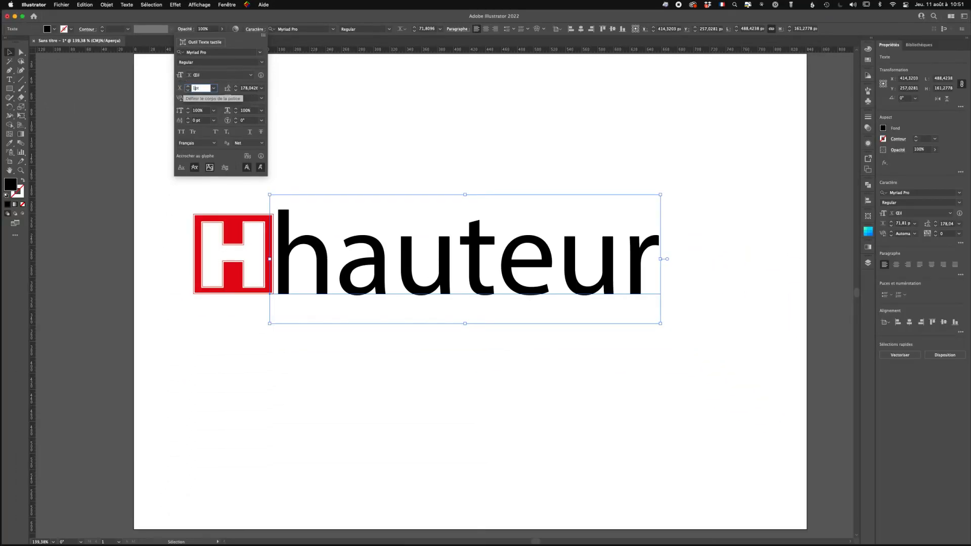
text(00)
key(Return)
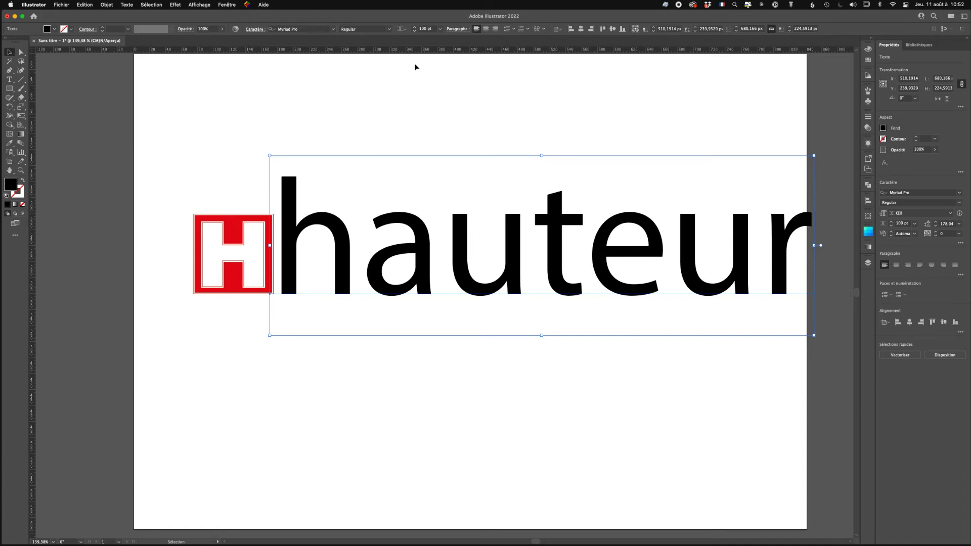
- Place two horizontal guides, one at the x-height and one at the baseline of the hauteur text
drag(417, 50, 405, 216)
drag(382, 50, 364, 294)
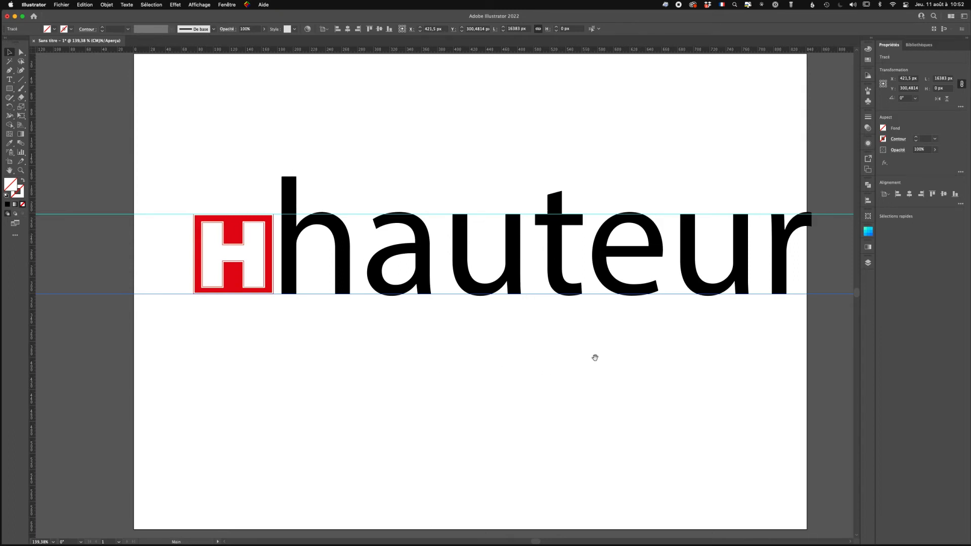
drag(618, 357, 552, 353)
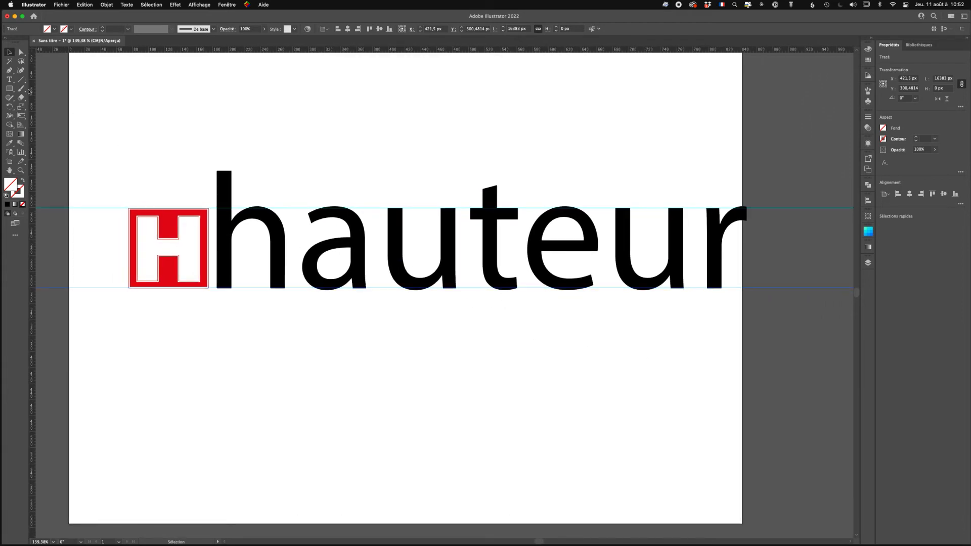
- Try replacing the first "u" in hauteur with "j", and undo the replacement
click(9, 79)
drag(453, 253, 409, 253)
text(j)
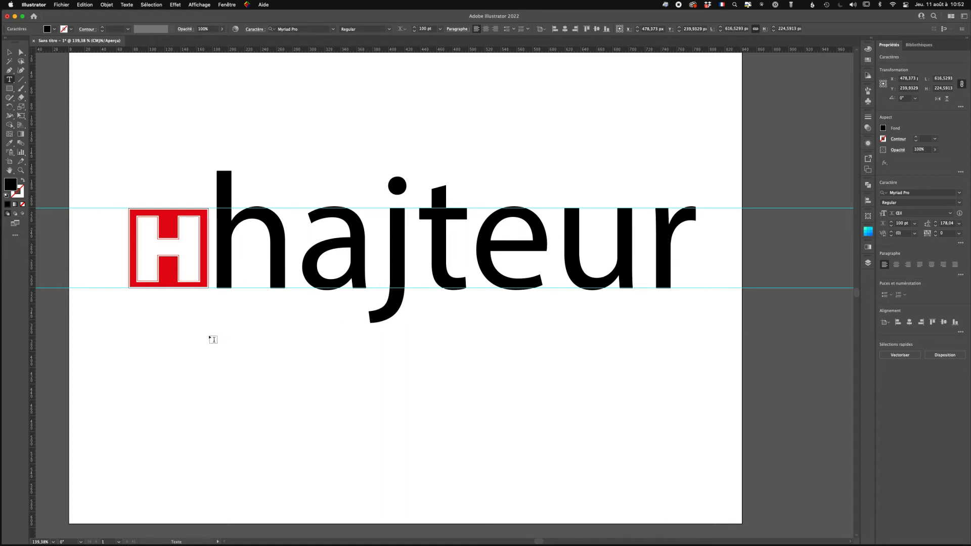
key(super+z)
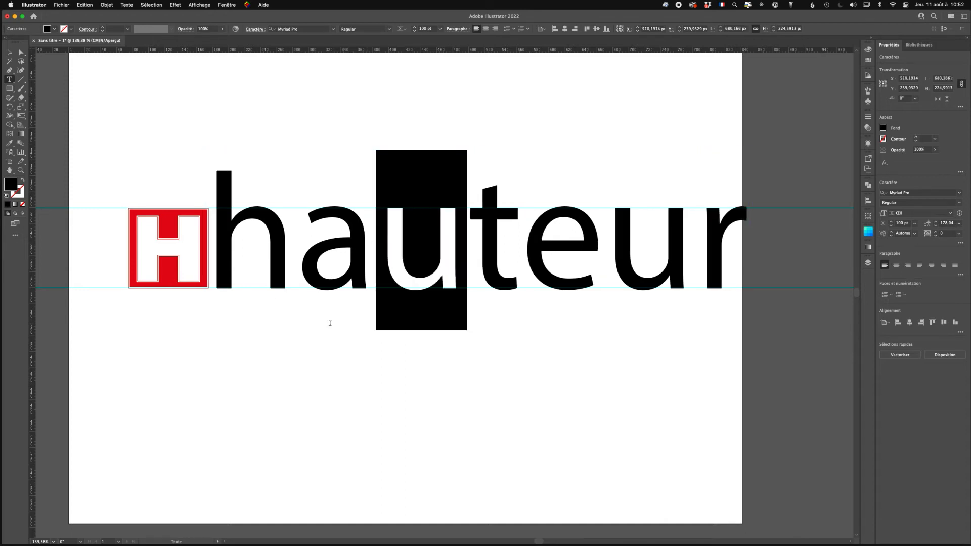
click(330, 324)
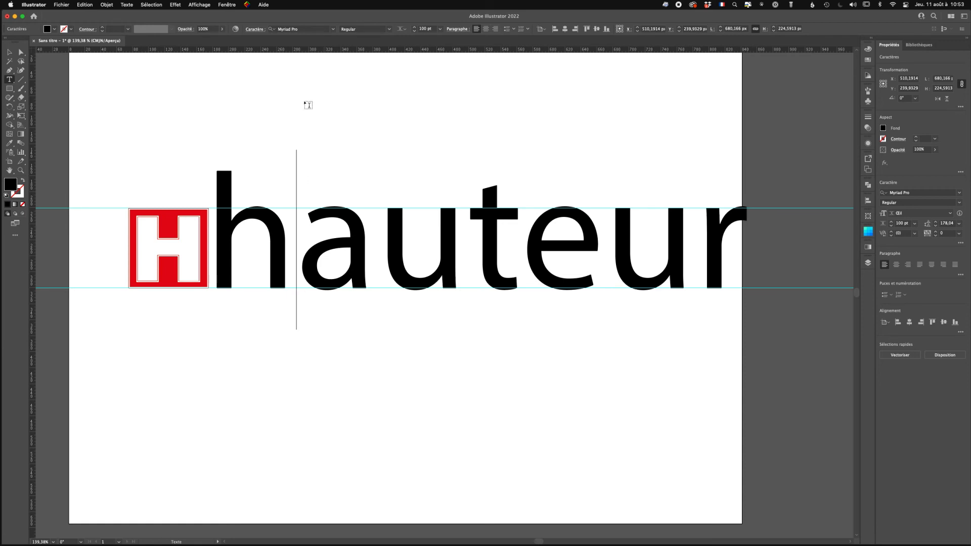
- Change the hauteur text's font height reference to Hauteur des capitales
click(254, 29)
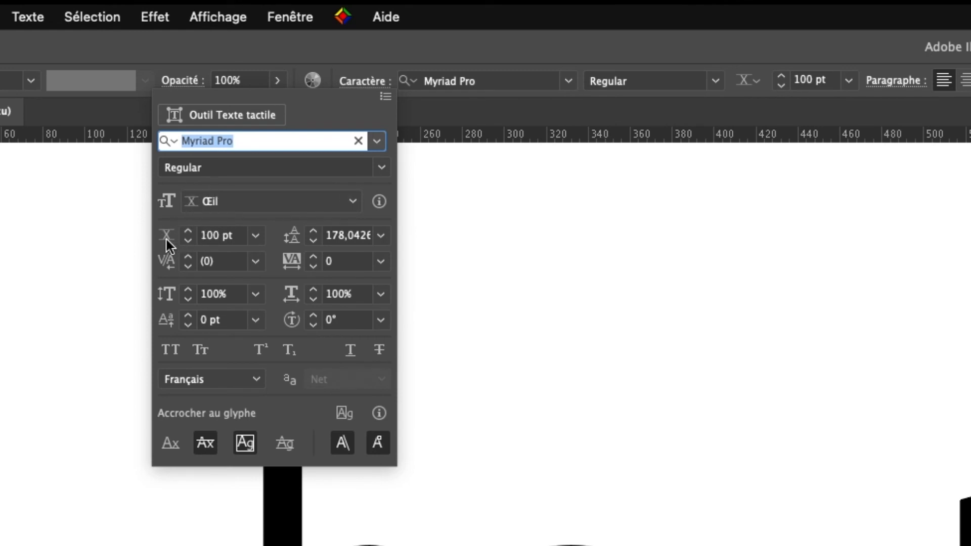
click(248, 202)
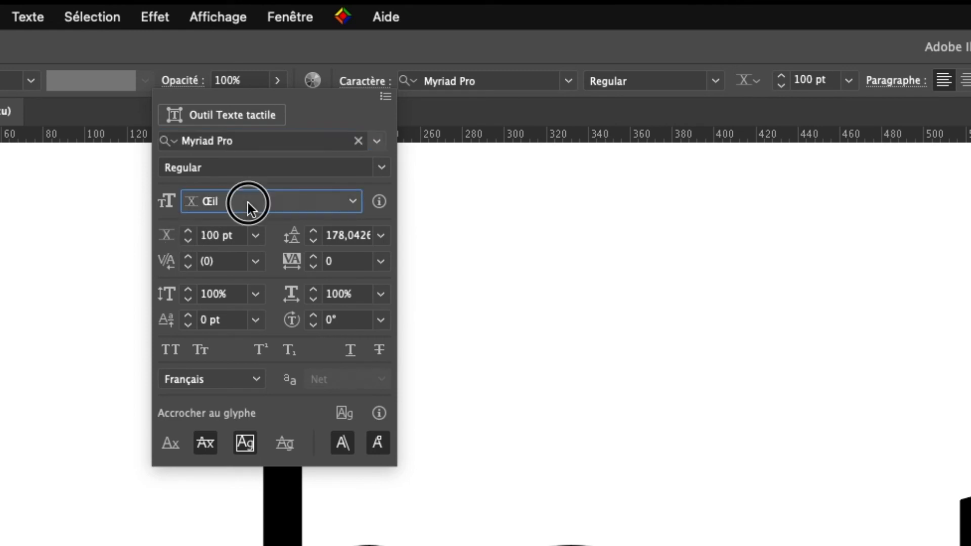
click(246, 244)
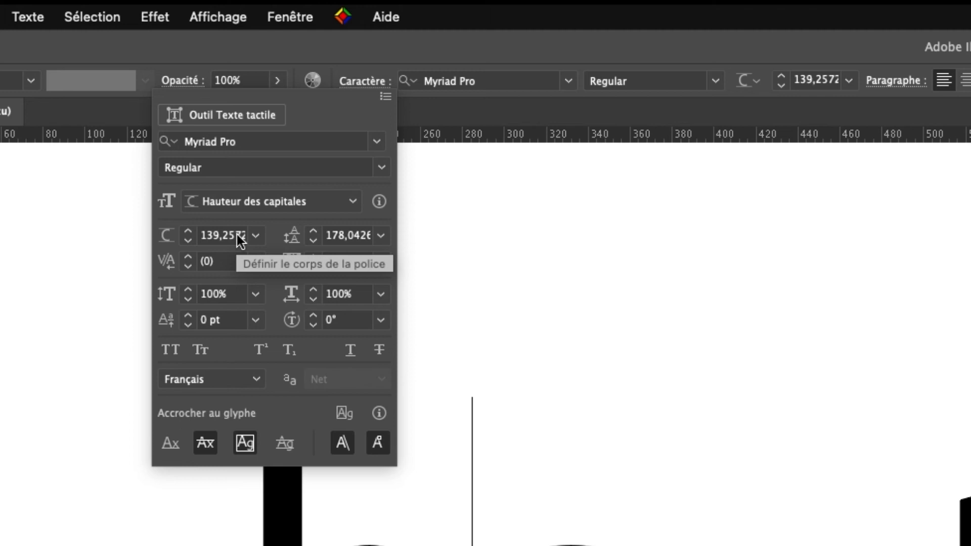
- Hide the font height options in the character settings
click(386, 97)
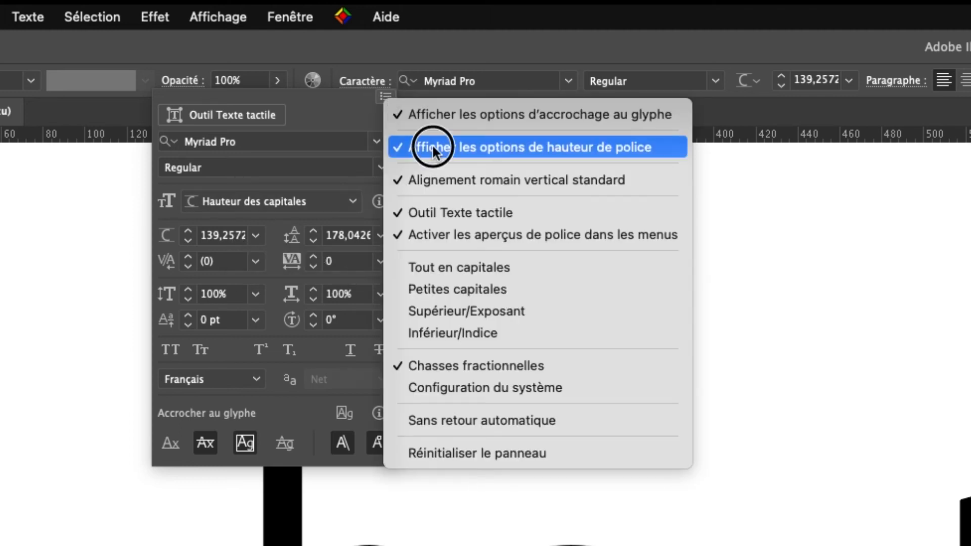
click(433, 149)
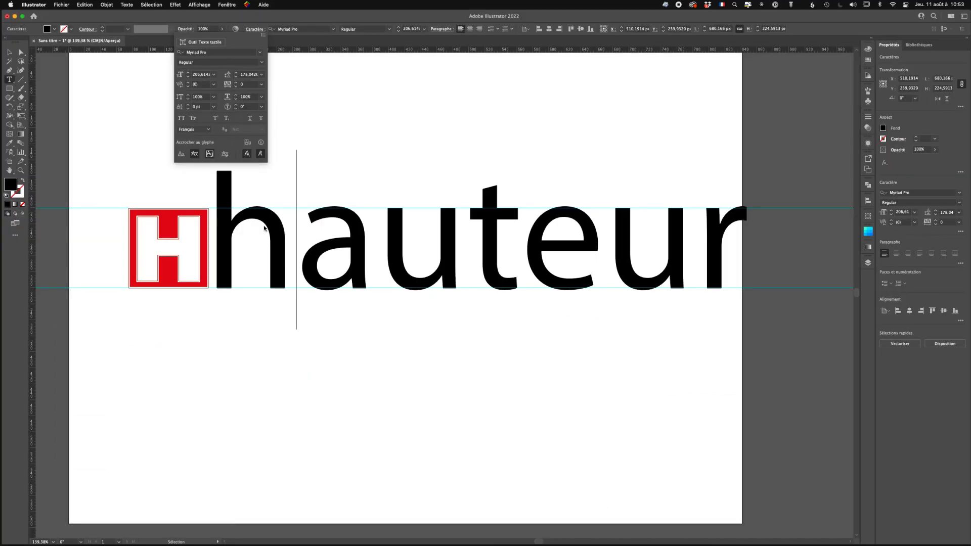
click(317, 19)
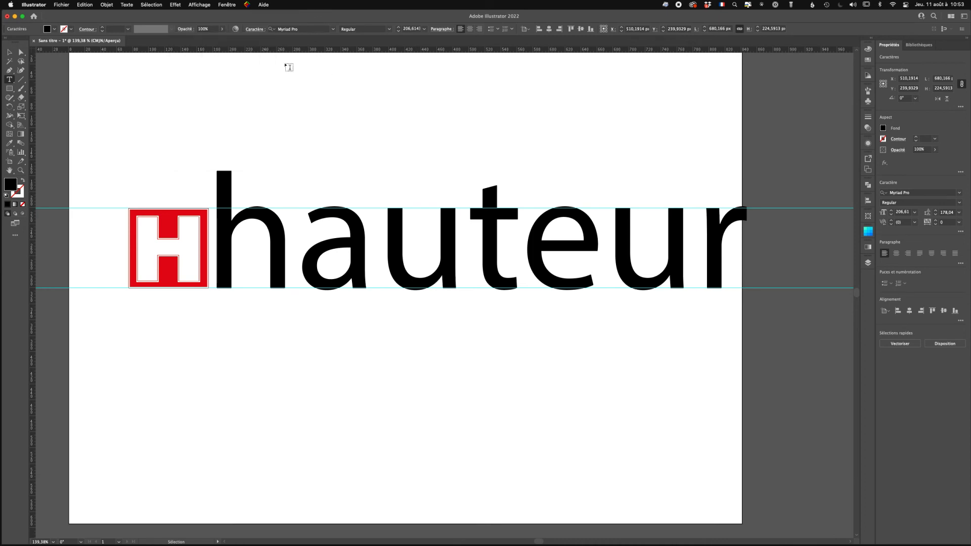
click(253, 29)
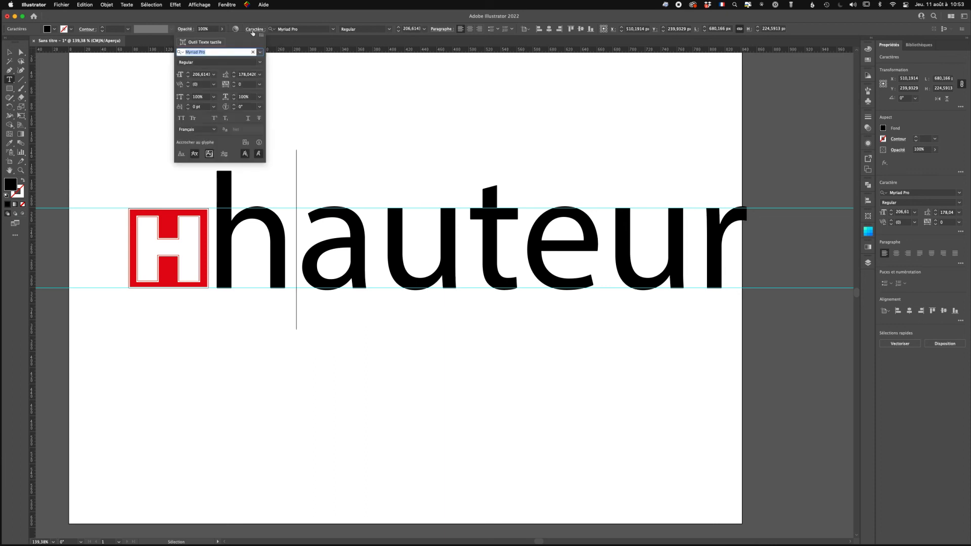
click(253, 30)
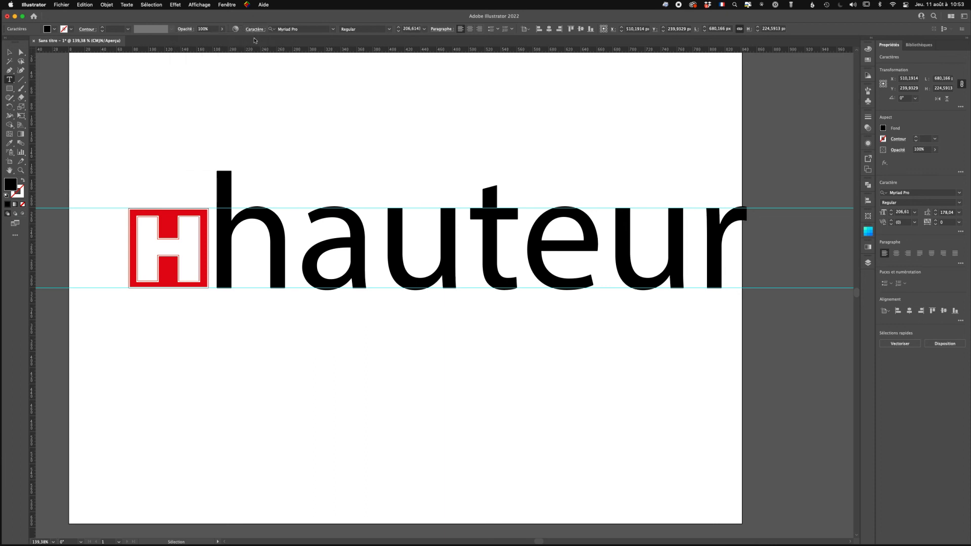